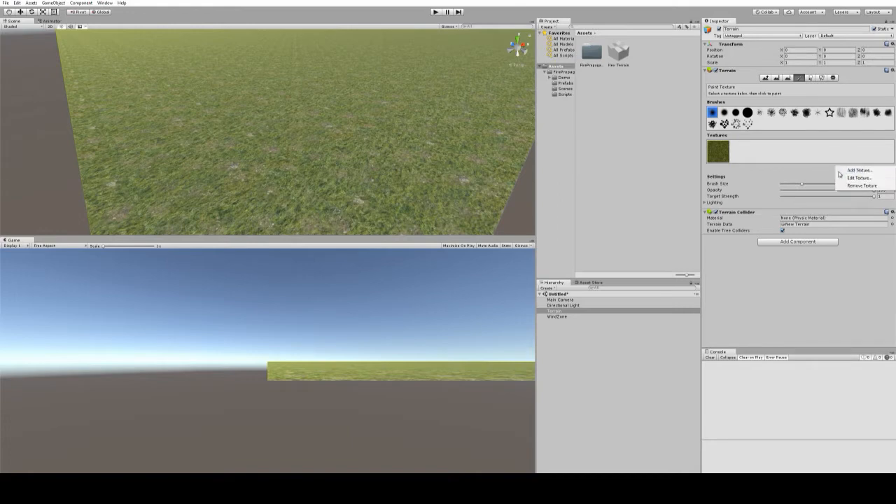
Add MudRockyAlbedoSpecular as a second paint texture on the terrain.
click(495, 174)
text(mud)
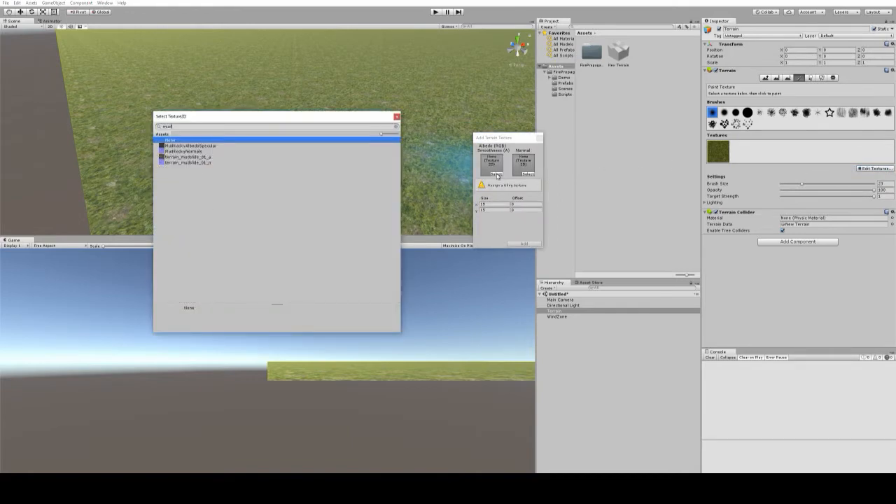
key(Down)
key(Return)
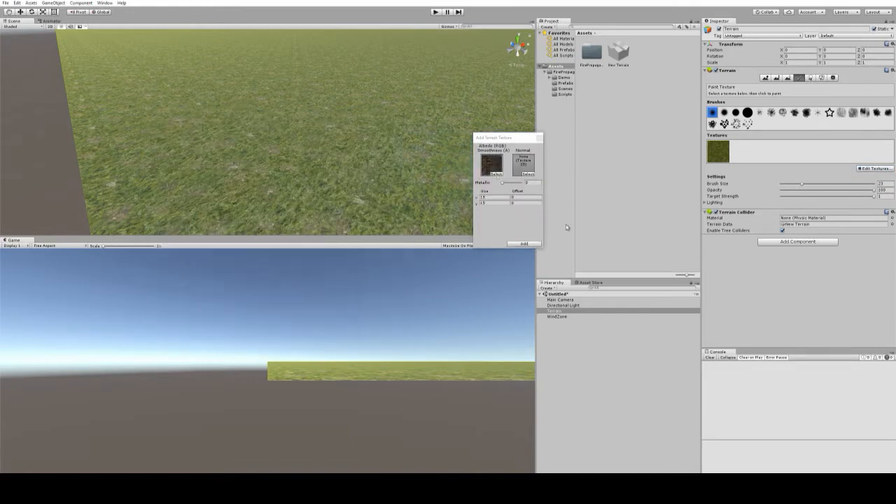
click(525, 243)
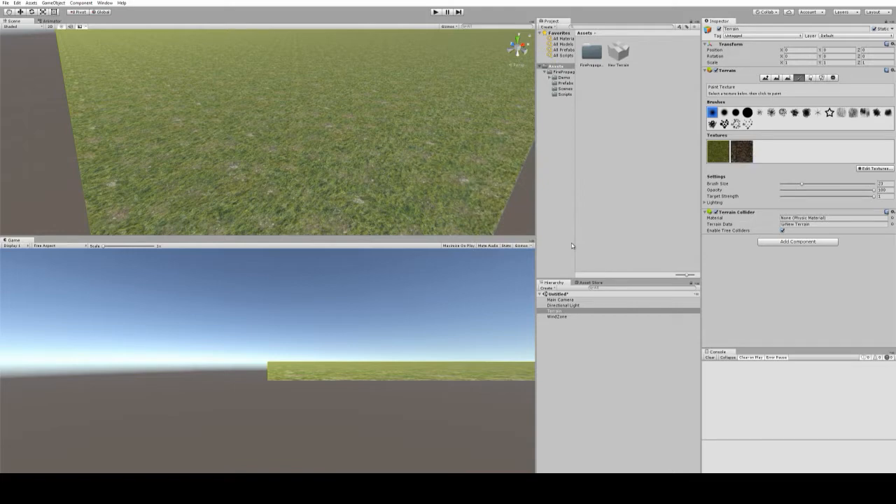
Add a grass detail texture to the terrain using GrassFrond01AlbedoAlpha.
click(823, 78)
click(858, 154)
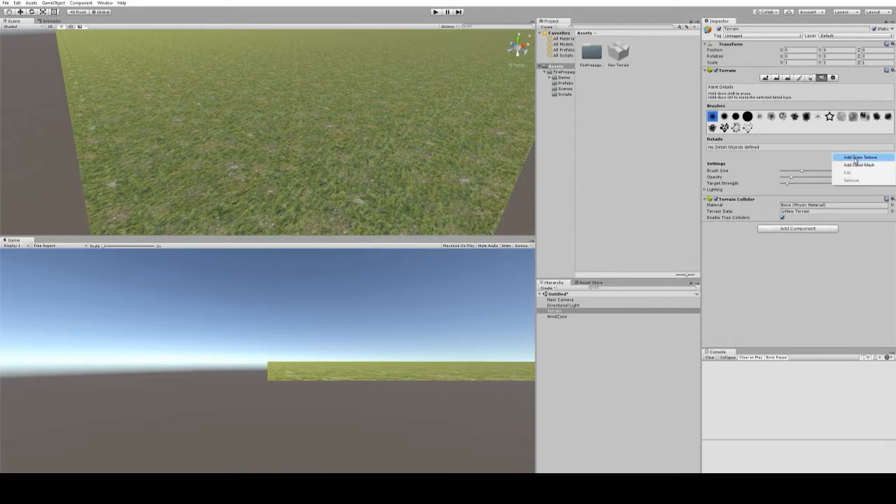
click(855, 158)
click(503, 188)
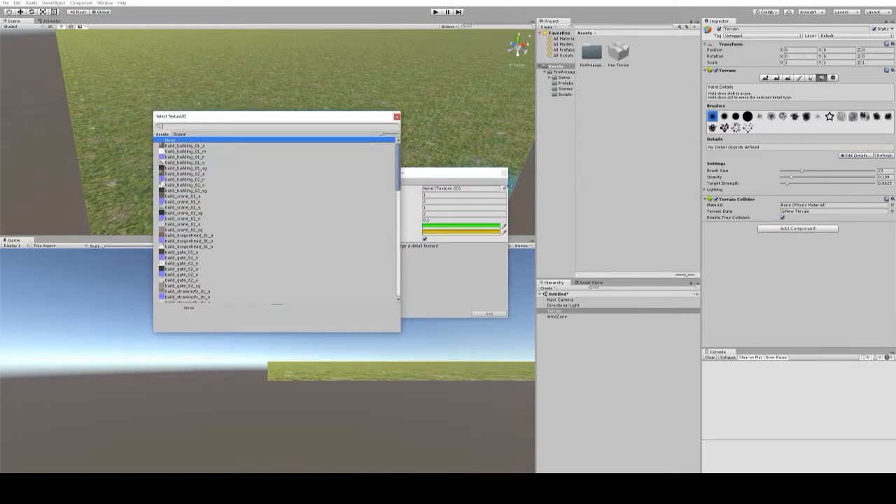
text(grass)
double_click(197, 147)
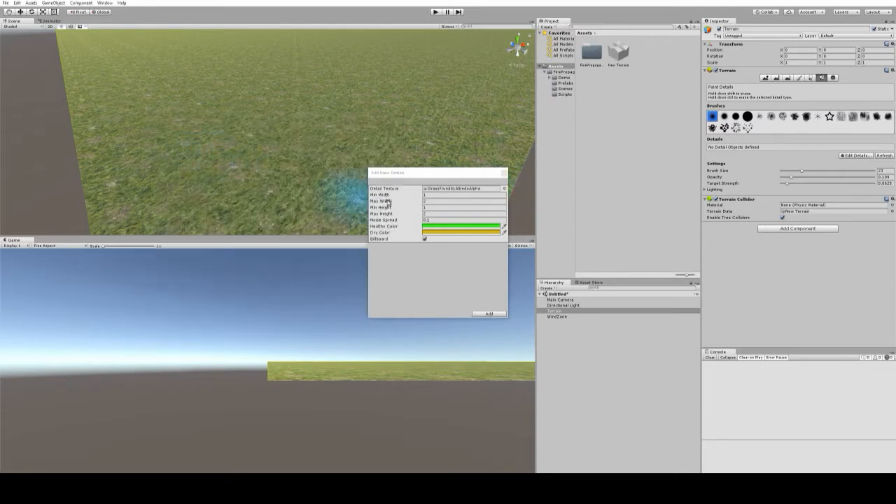
click(488, 313)
Define a second grass texture with GrassFrond02AlbedoAlpha, minimum height 0.5 and maximum height 0.75.
click(848, 175)
click(850, 178)
click(504, 189)
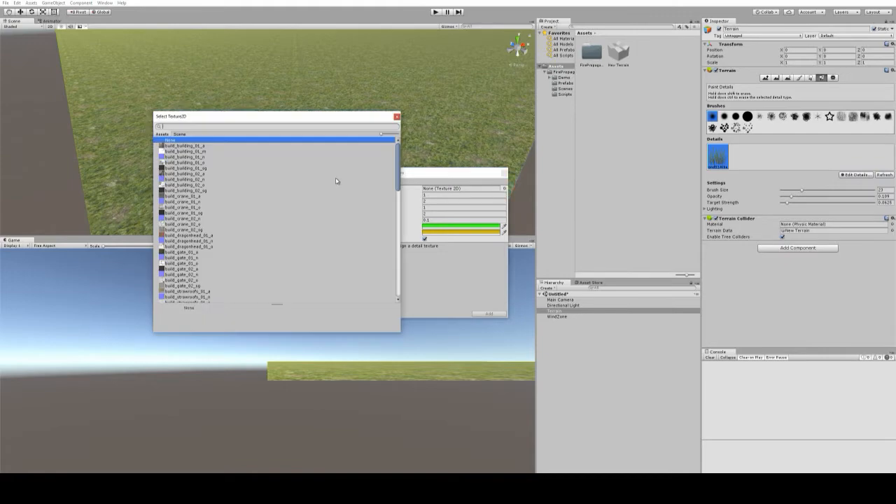
text(grass)
double_click(203, 152)
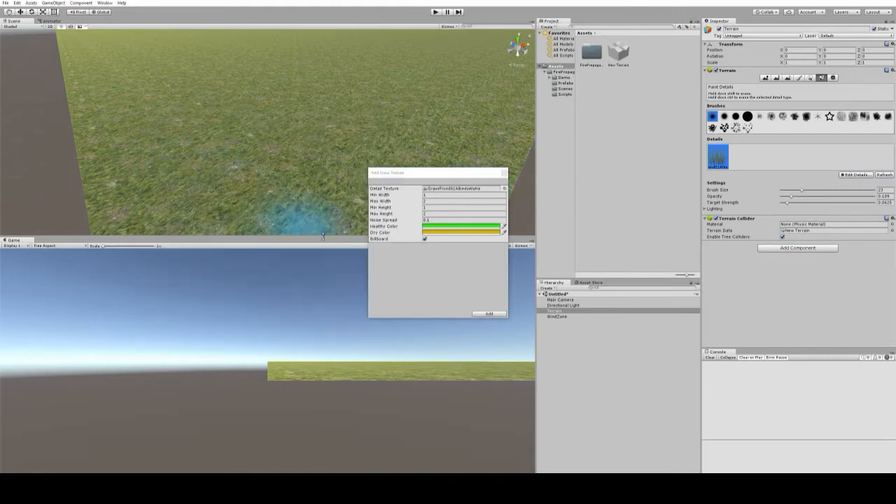
click(430, 208)
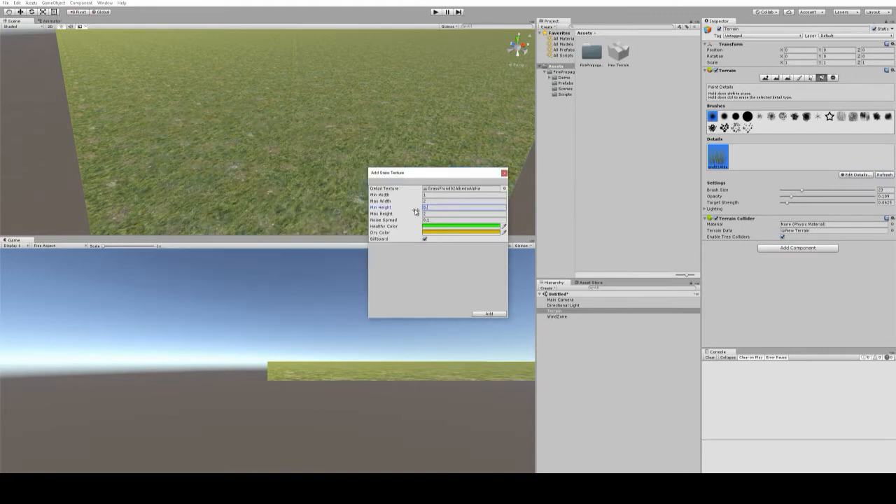
key(Tab)
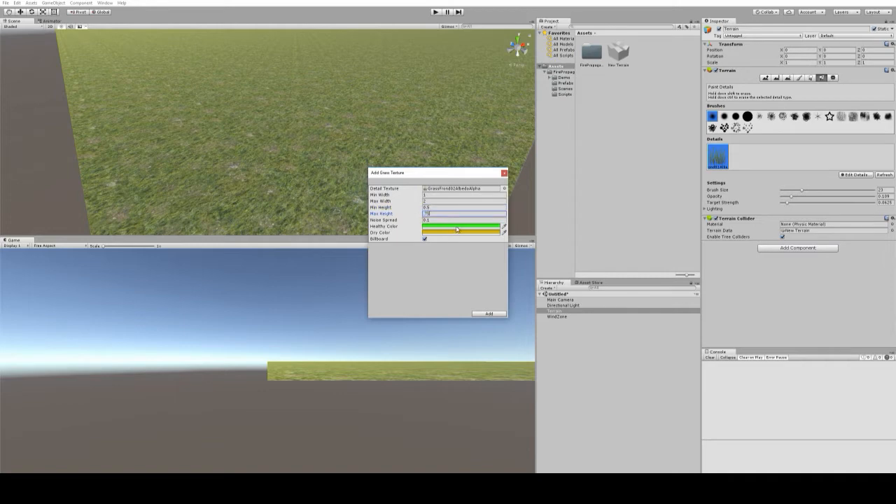
Set the second grass's healthy colour to dark green and dry colour to dark olive brown, and add it to the details.
click(456, 229)
click(512, 168)
click(537, 107)
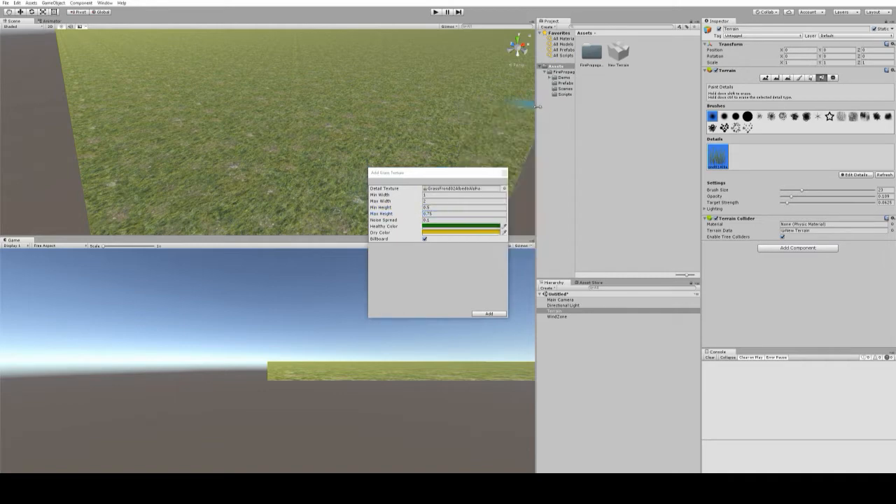
click(455, 233)
click(511, 175)
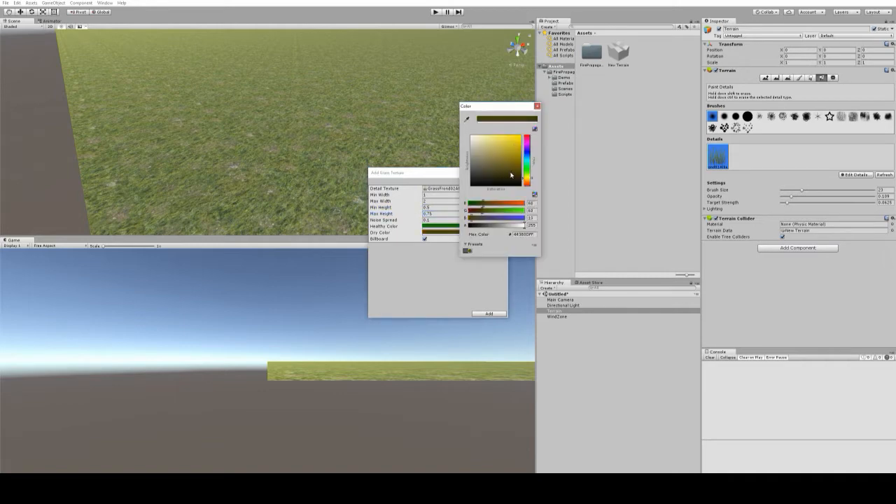
click(538, 107)
click(490, 314)
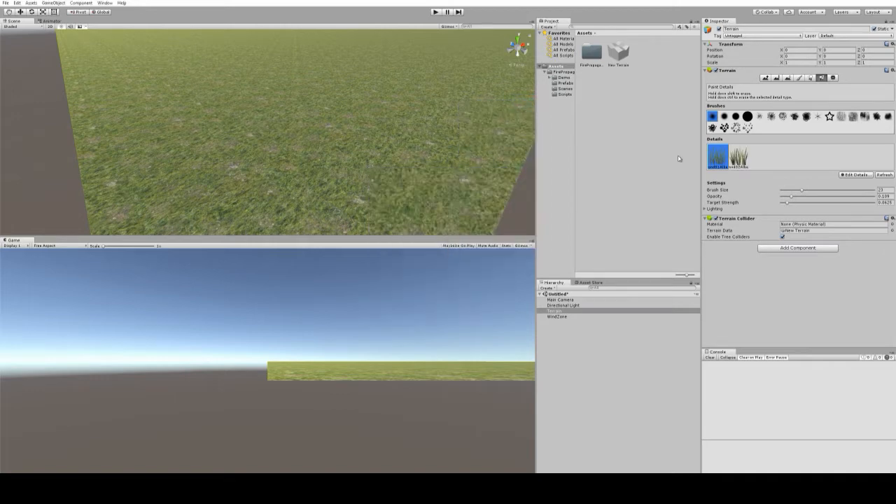
Paint a large round patch of the first grass detail onto the terrain.
mouse_move(254, 193)
mouse_down()
mouse_move(273, 168)
mouse_move(315, 173)
mouse_move(287, 136)
mouse_move(224, 138)
mouse_move(214, 184)
mouse_up()
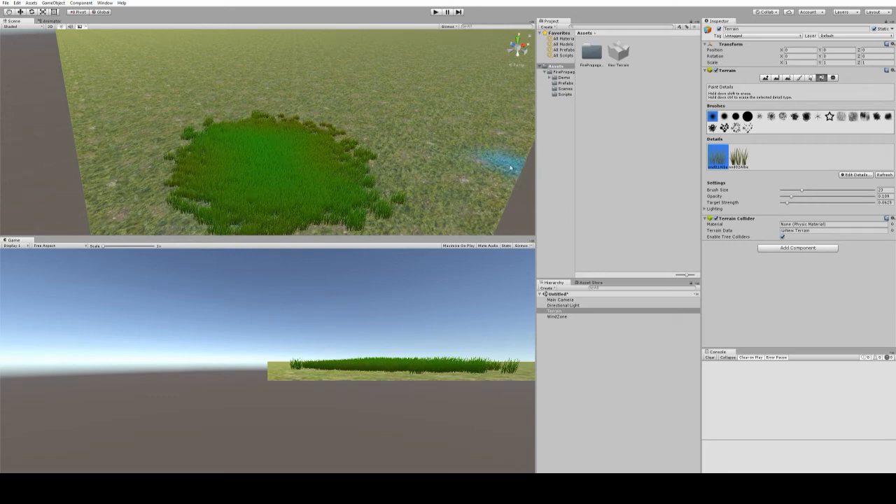
Add the FireManager prefab from FirePropagation as a child of Terrain and assign WindZone as its wind zone.
double_click(584, 56)
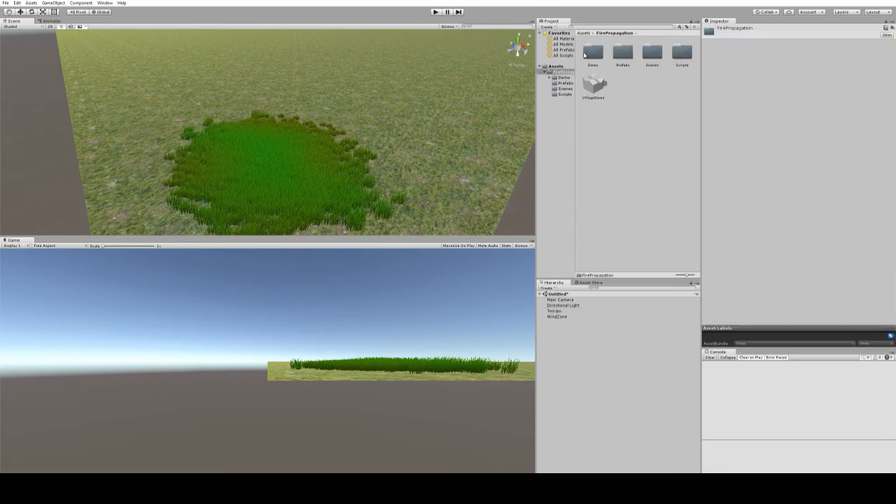
double_click(624, 56)
drag(600, 61, 558, 314)
right_drag(316, 126, 339, 131)
key(w)
drag(559, 325, 733, 171)
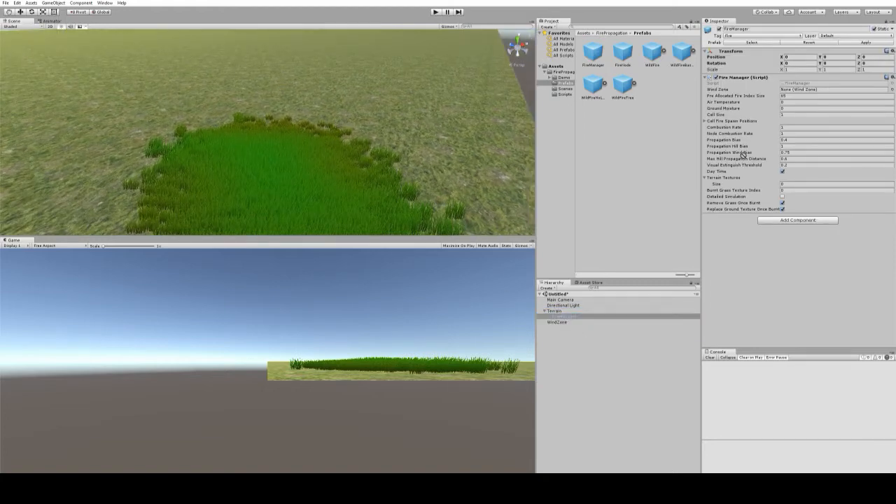
drag(780, 97, 784, 90)
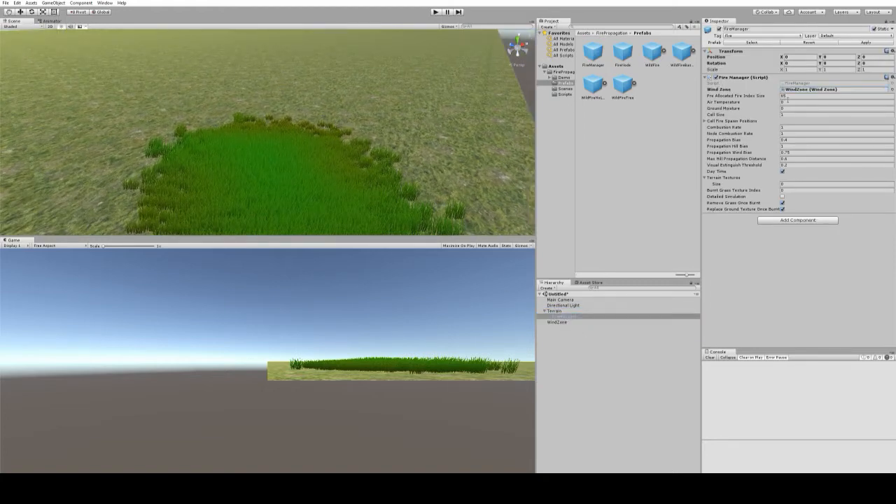
Set the Fire Manager's Combustion Rate to 6 and Propagation Wind Bias to 0.99.
click(780, 127)
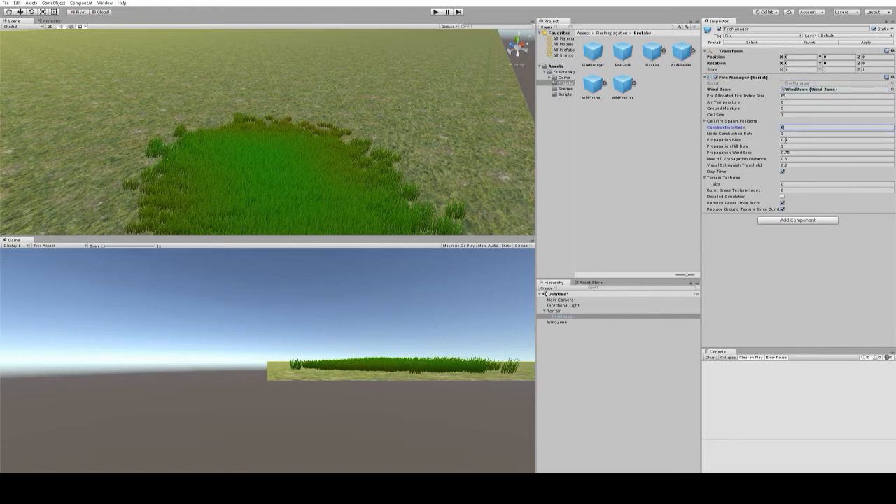
click(781, 153)
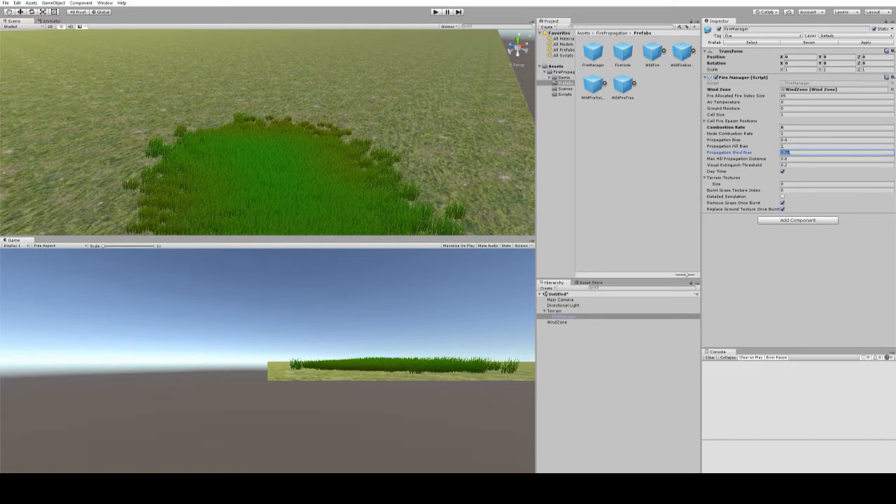
text(.9)
Set the Fire Manager's Terrain Textures list size to 2.
click(783, 183)
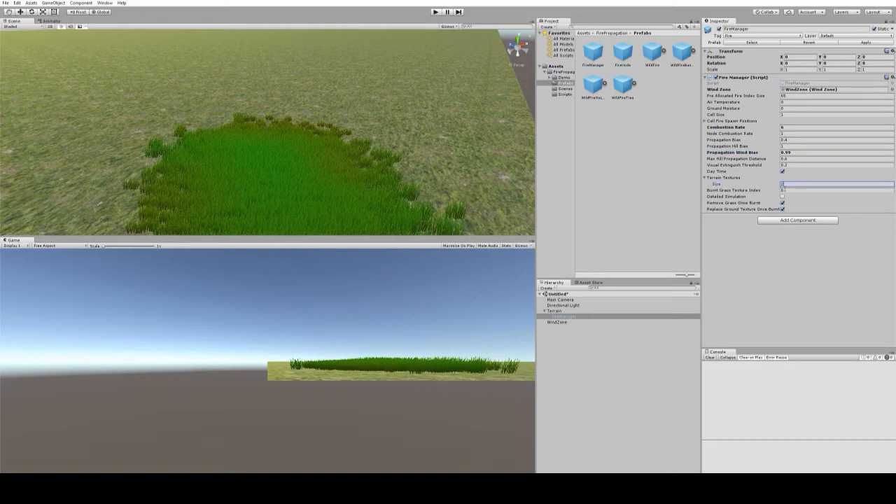
text(2)
key(Return)
Make terrain texture Element 0 flammable with fuel values 15 and 20, both HP values 20, and Fire Propagation Speed 20.
click(780, 203)
click(788, 215)
text(15)
click(786, 222)
text(20)
click(783, 228)
text(20)
click(781, 235)
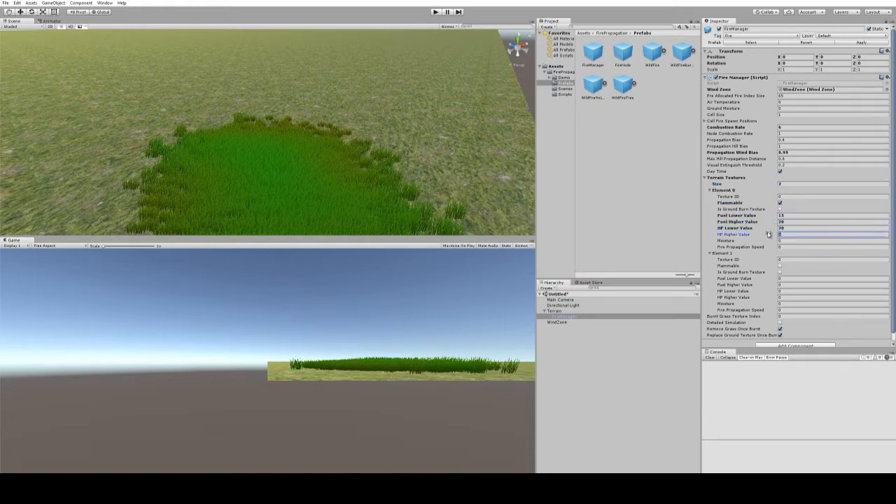
click(786, 247)
text(2)
Give terrain texture Element 1 Texture ID 1 and mark it as the ground burn texture.
click(787, 259)
text(1)
click(780, 271)
scroll(811, 282, down, 1)
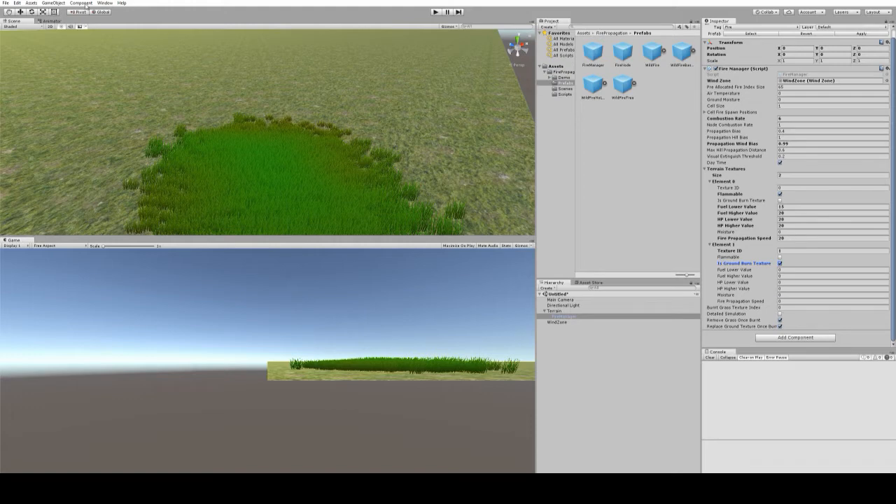
Create a cube and place it just above the painted grass at about X 10.3, Y 2.06, Z 12.72.
click(53, 3)
mouse_move(65, 27)
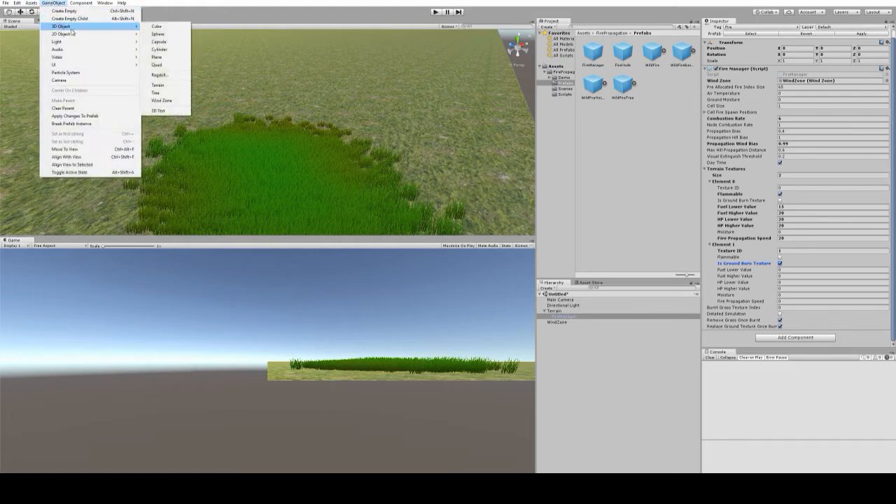
click(158, 27)
click(266, 107)
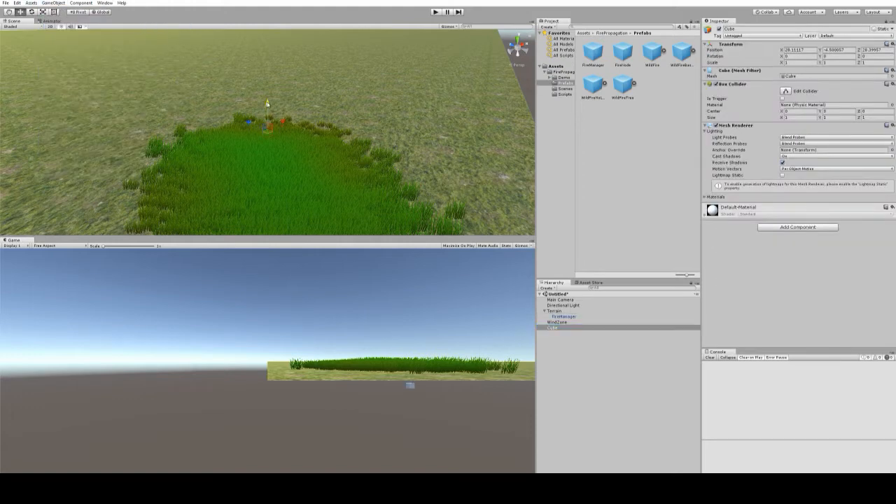
drag(267, 82, 256, 205)
right_drag(254, 140, 255, 154)
Add a Fire Igniter component to the cube with WildFireNoLight as its fire prefab and Destroy On Collision enabled.
click(789, 228)
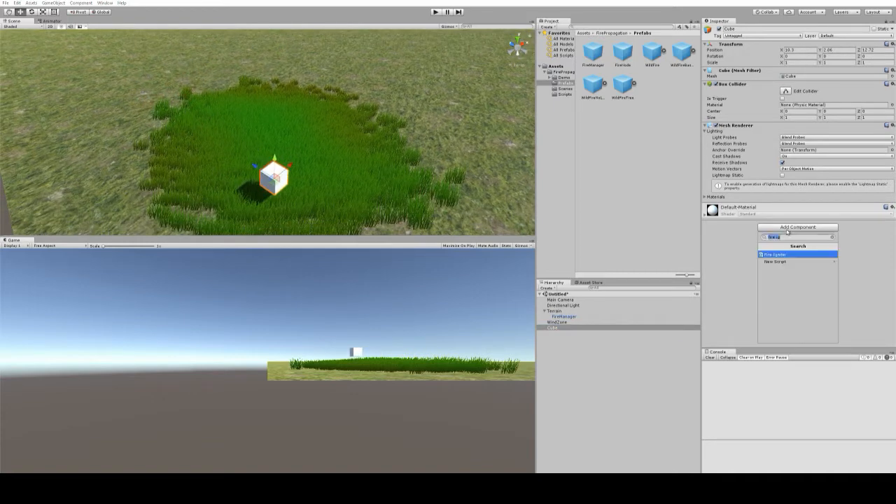
click(774, 256)
drag(594, 88, 783, 238)
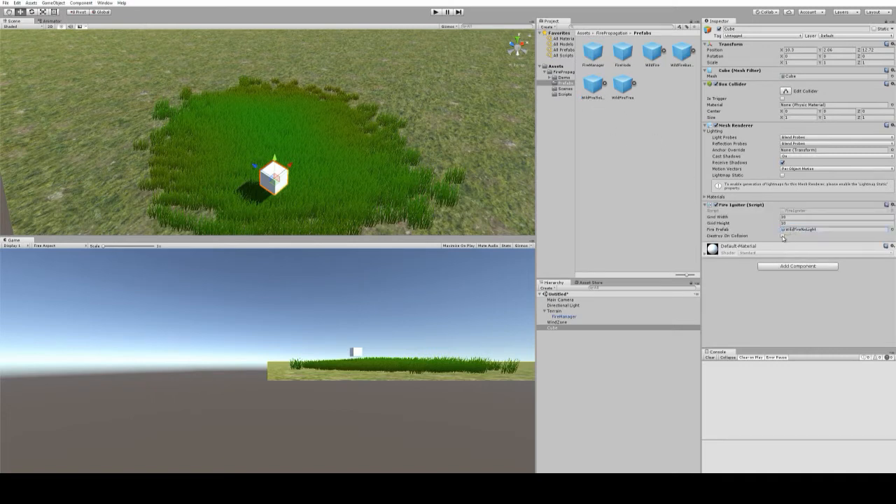
Add a Rigidbody component to the cube.
click(784, 266)
text(rigi)
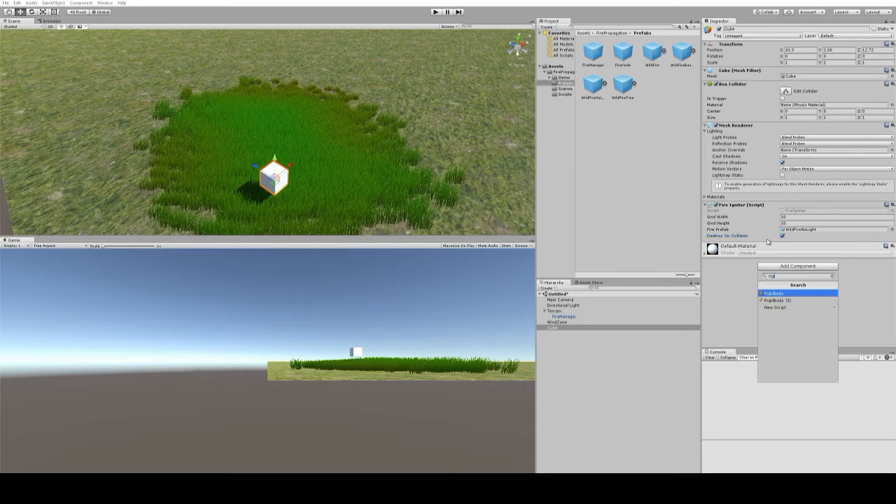
key(Return)
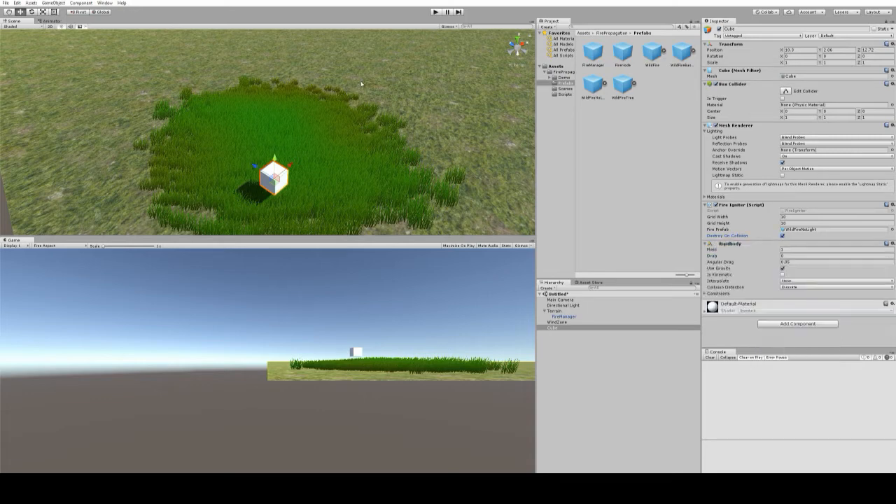
Run the scene to watch the cube ignite the grass and the fire spread, and stop it.
click(434, 12)
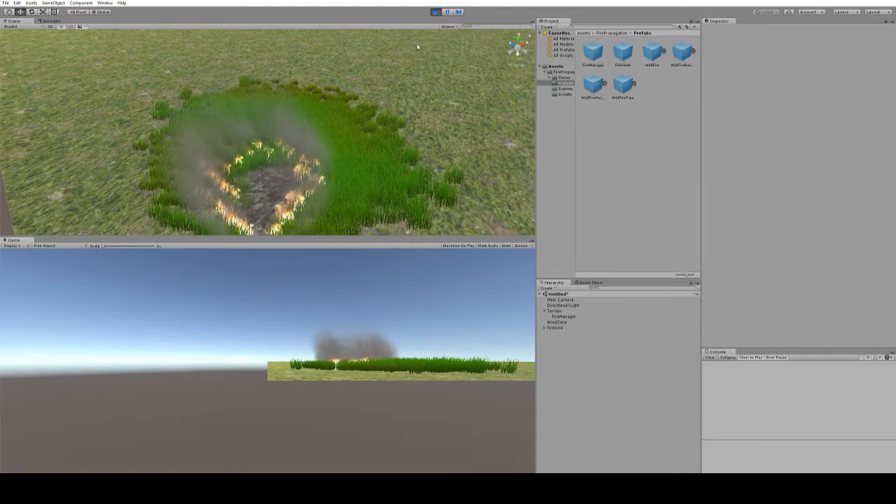
click(435, 11)
Turn off Remove Grass Once Burnt on the FireManager and run the scene to test the fire again.
click(565, 316)
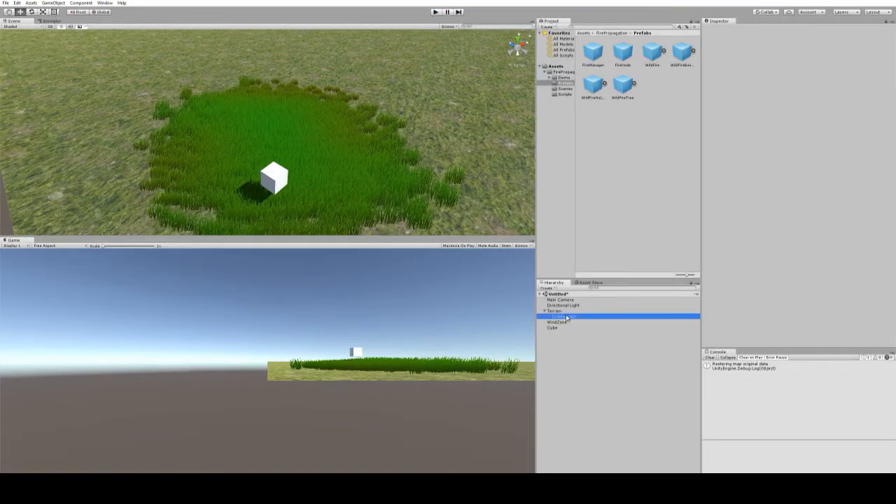
scroll(804, 272, down, 1)
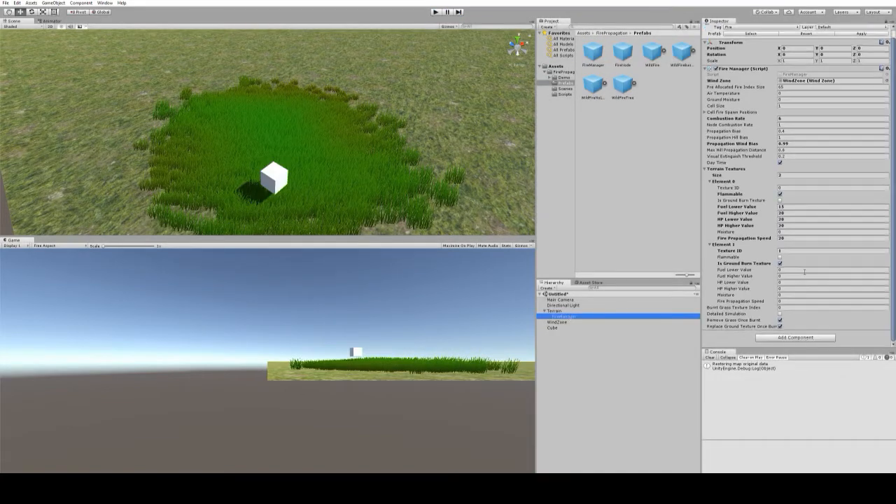
click(780, 320)
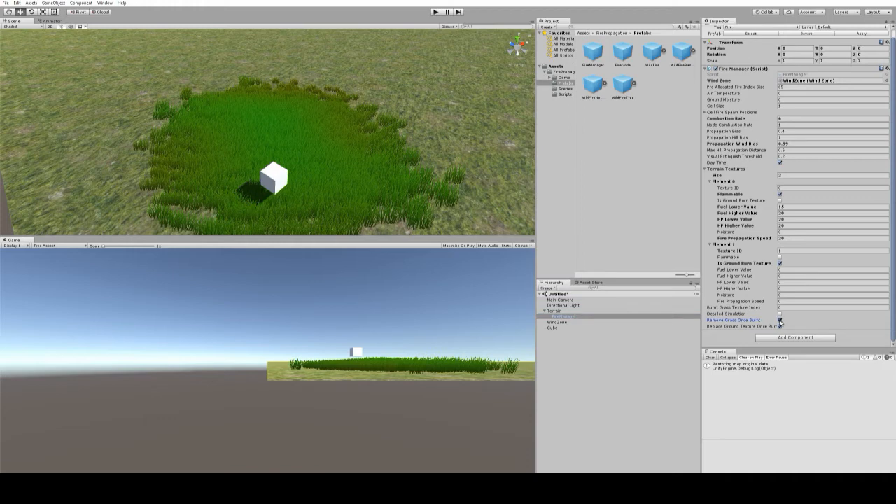
click(437, 11)
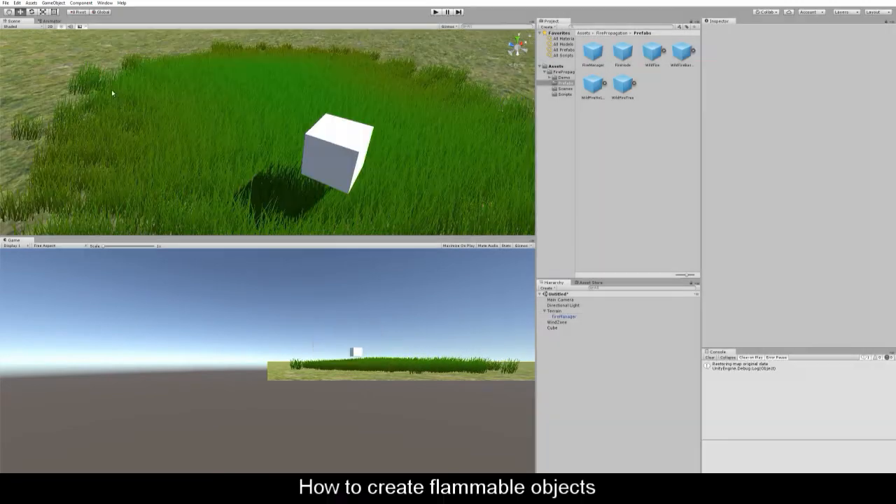
Create a second cube beside the first in the grass and stretch it to about 3.11 along X.
click(53, 3)
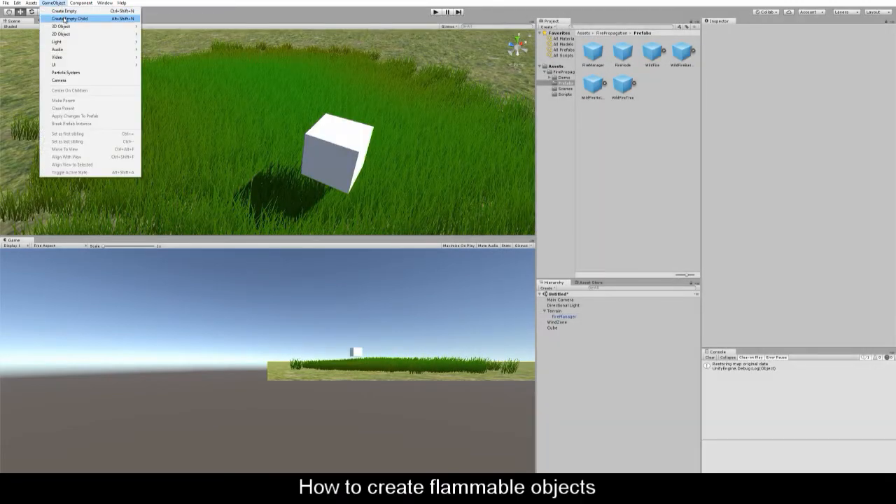
mouse_move(83, 28)
click(160, 26)
key(r)
drag(284, 128, 260, 140)
key(w)
Add a Fire Node Chain component to the stretched cube, with two Fire Nodes slots and Destroy After Fire enabled.
click(785, 229)
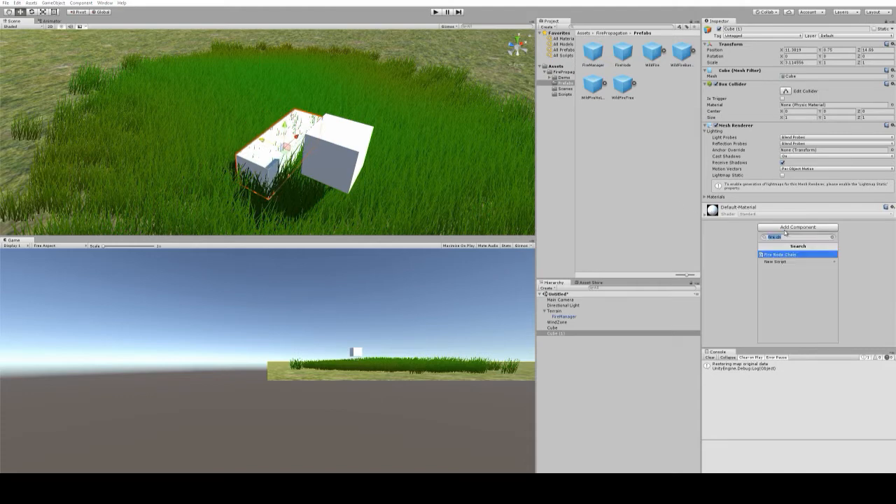
click(776, 254)
click(785, 229)
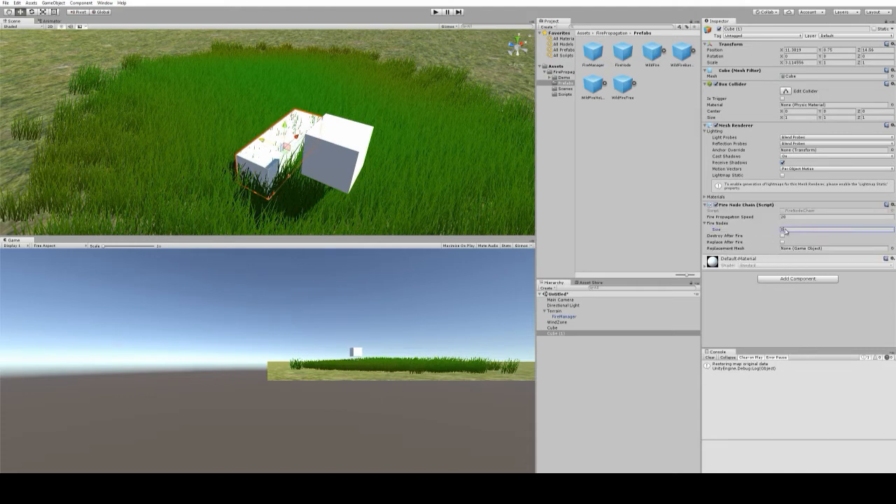
key(Return)
click(783, 249)
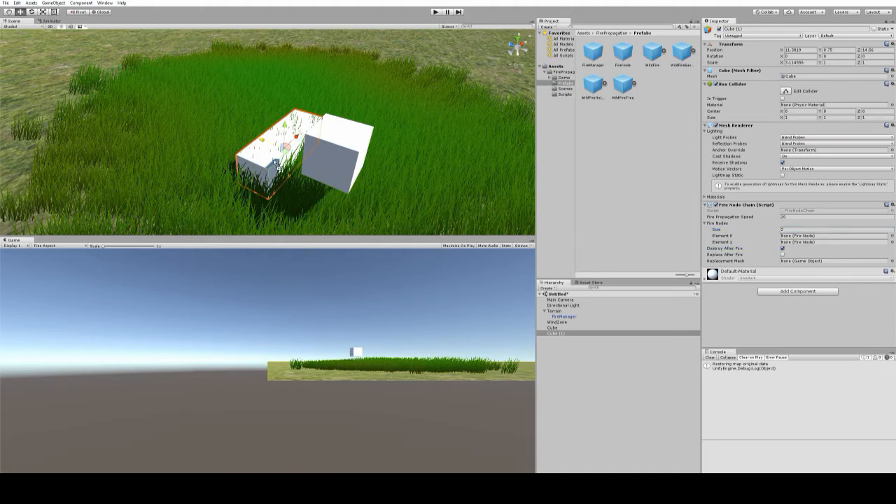
Place a FireNode prefab on the near end of the stretched cube's top, at about X 10.06, Y 1.14, Z 14.55.
drag(276, 163, 271, 166)
key(f)
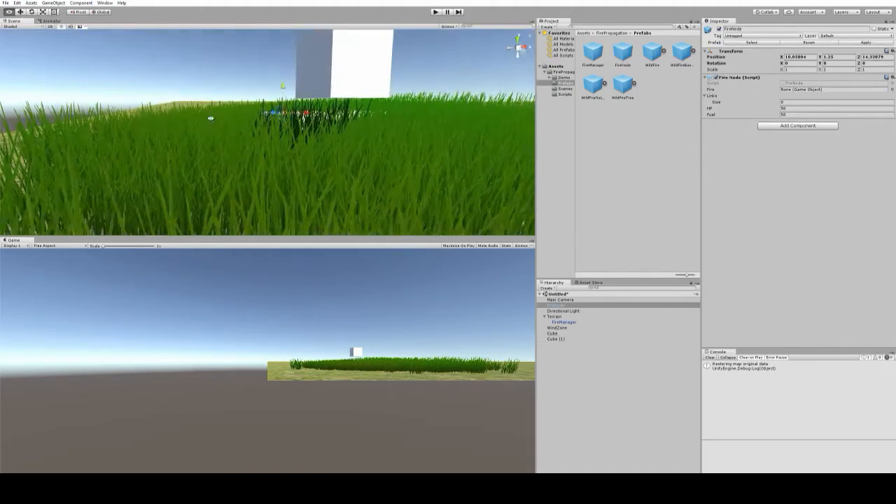
alt+drag(210, 117, 401, 211)
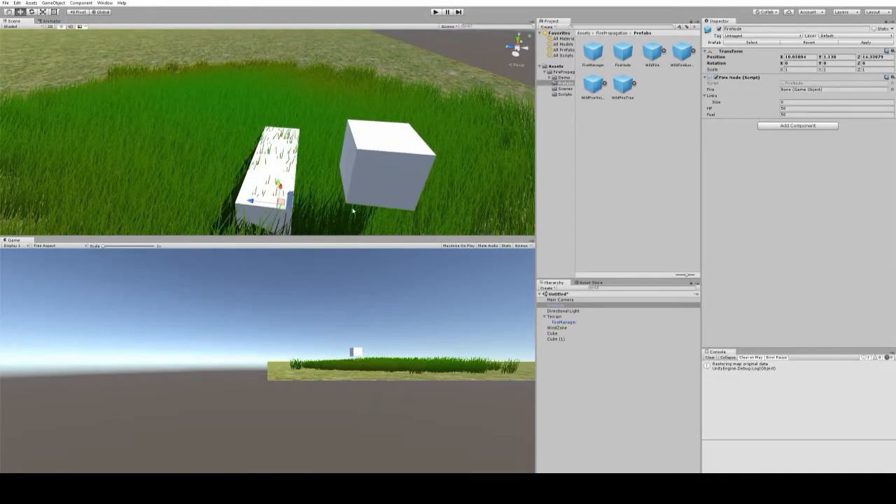
drag(254, 202, 241, 201)
Configure the fire node with WildFireNoLight as its Fire, Links size 1, HP 10 and Fuel 30.
click(793, 102)
text(2)
key(Return)
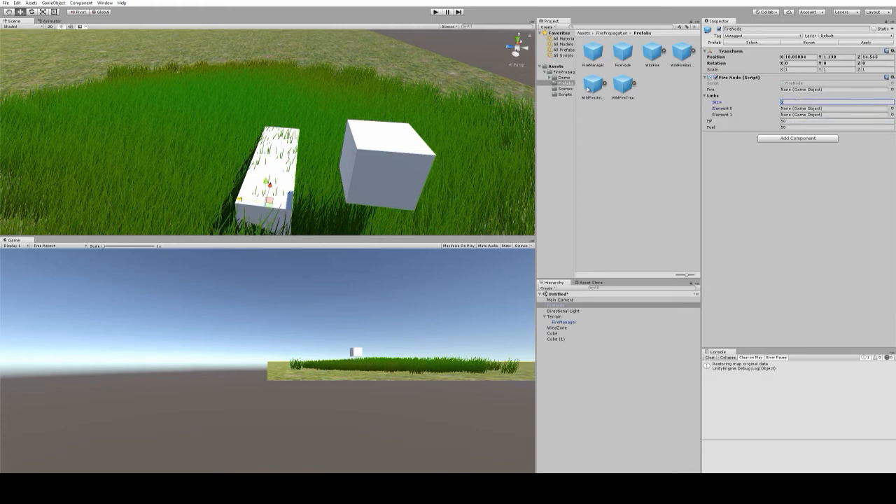
drag(813, 86, 813, 90)
click(800, 102)
text(1)
key(Return)
click(794, 115)
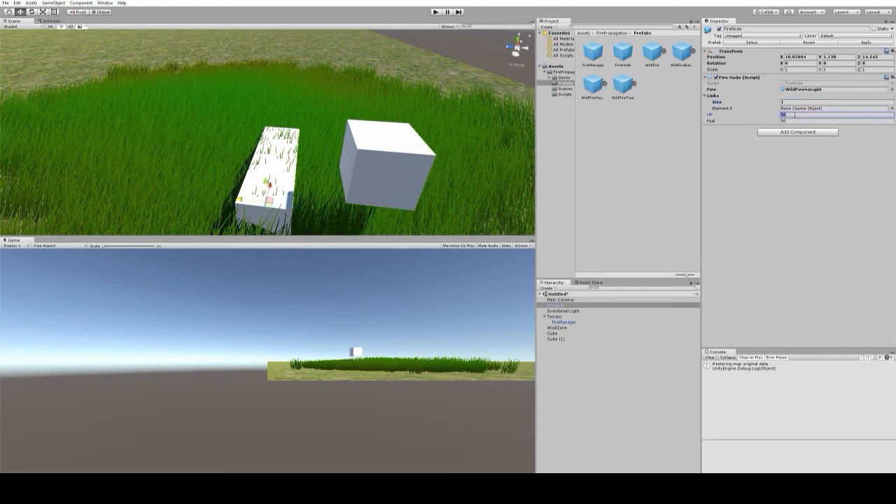
click(793, 121)
Parent the fire node to the stretched cube and place a duplicate of it at the cube's far end, about X 0.329.
drag(556, 305, 560, 339)
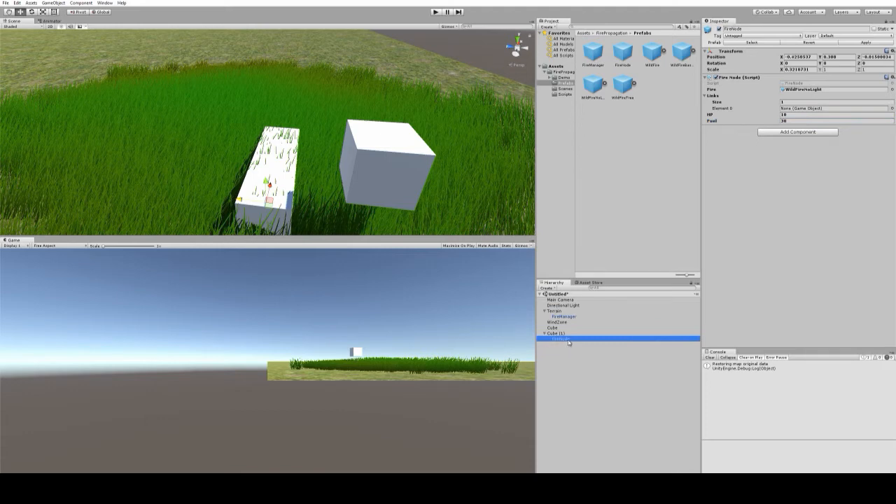
key(ctrl+d)
drag(272, 188, 300, 124)
Link the two fire nodes to each other through Element 0 of their Links.
drag(560, 344, 803, 116)
click(560, 339)
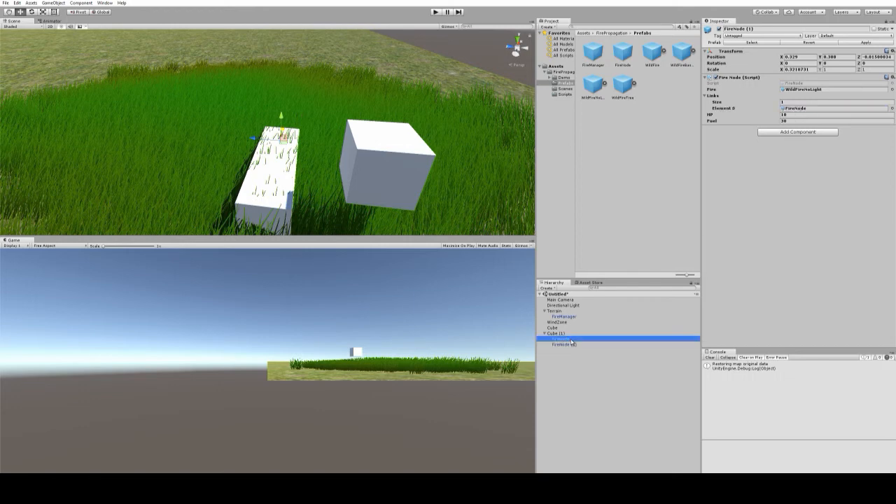
drag(560, 344, 805, 109)
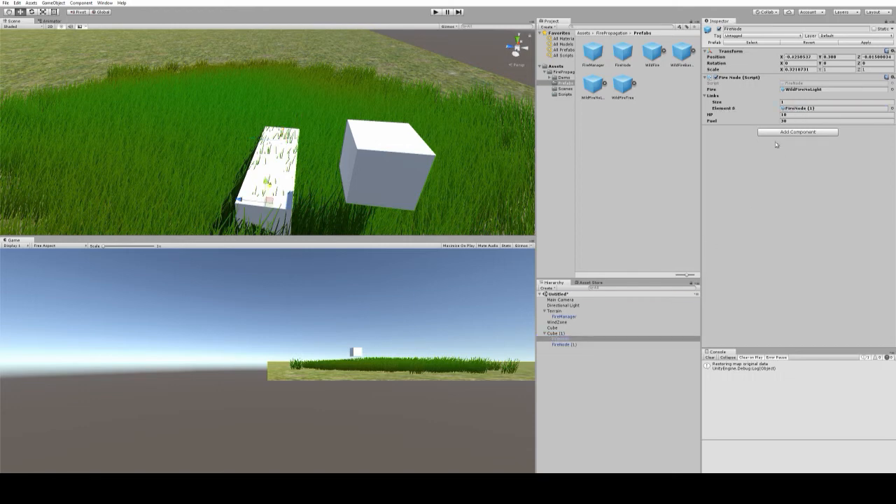
Assign FireNode and FireNode (1) to Elements 0 and 1 of the stretched cube's Fire Node Chain.
drag(560, 333, 799, 188)
drag(809, 236, 807, 236)
drag(570, 345, 804, 245)
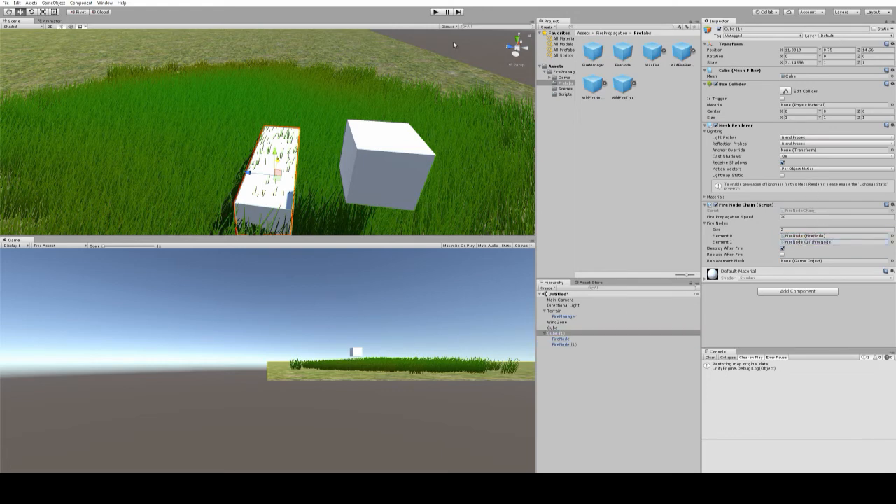
Run the scene and watch whether the grass fire spreads to the stretched cube's fire nodes.
click(435, 12)
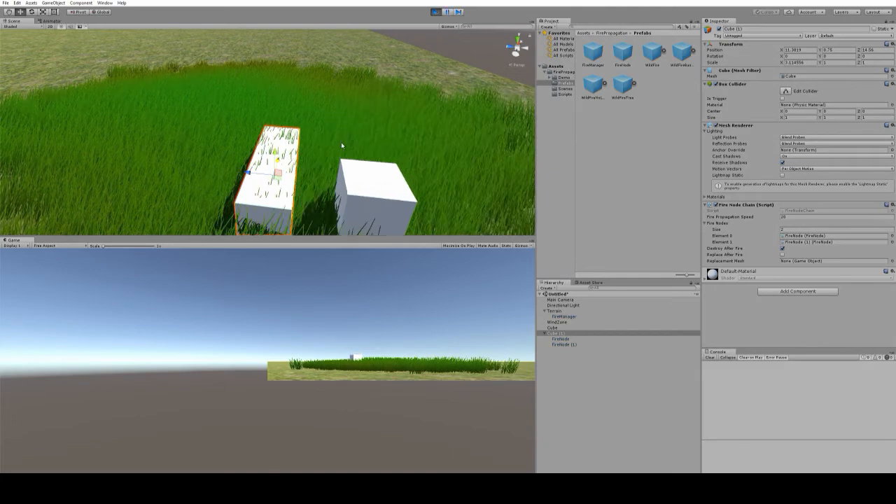
click(390, 105)
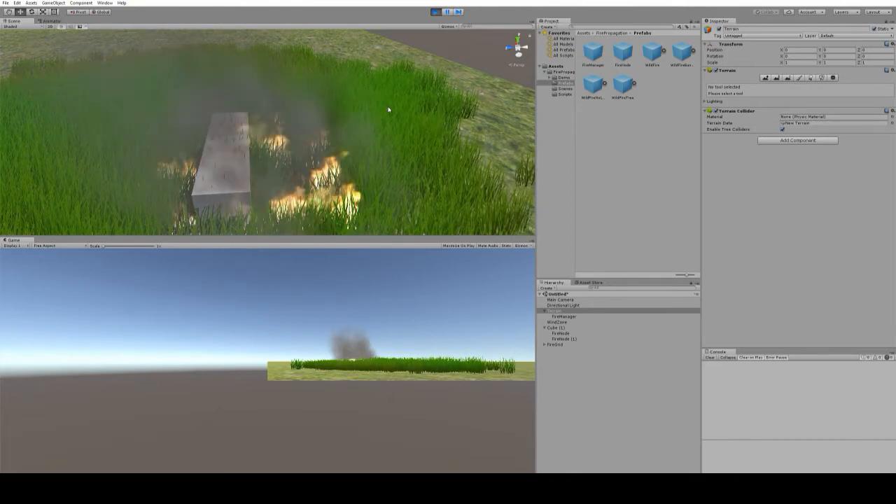
mouse_move(388, 109)
right_down()
mouse_move(374, 98)
mouse_move(301, 100)
right_up()
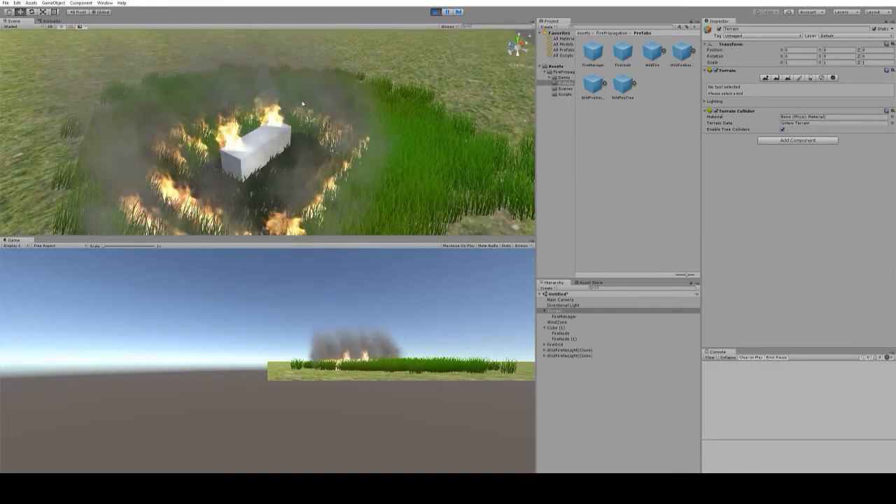